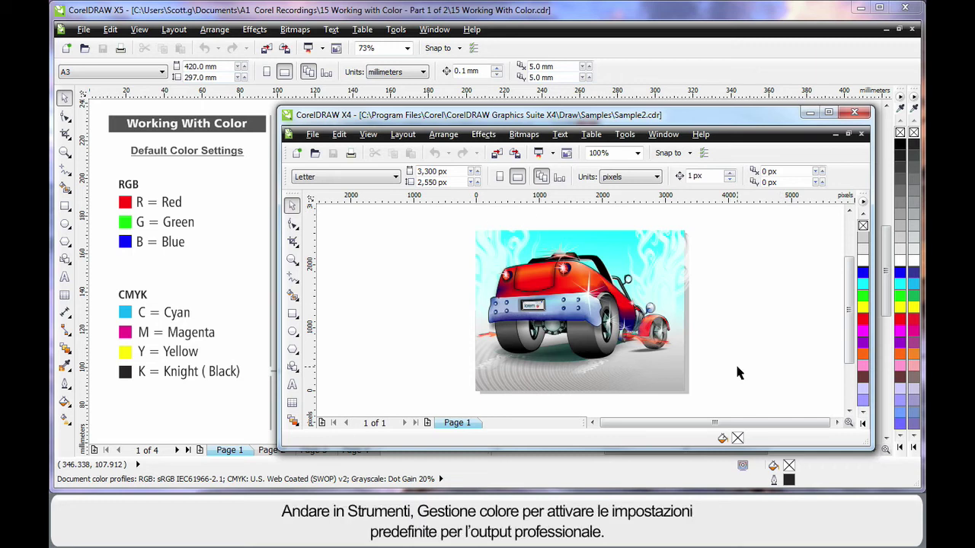
Step: Set color management to Optimized for professional output in CorelDRAW X4 and minimize its window
click(624, 137)
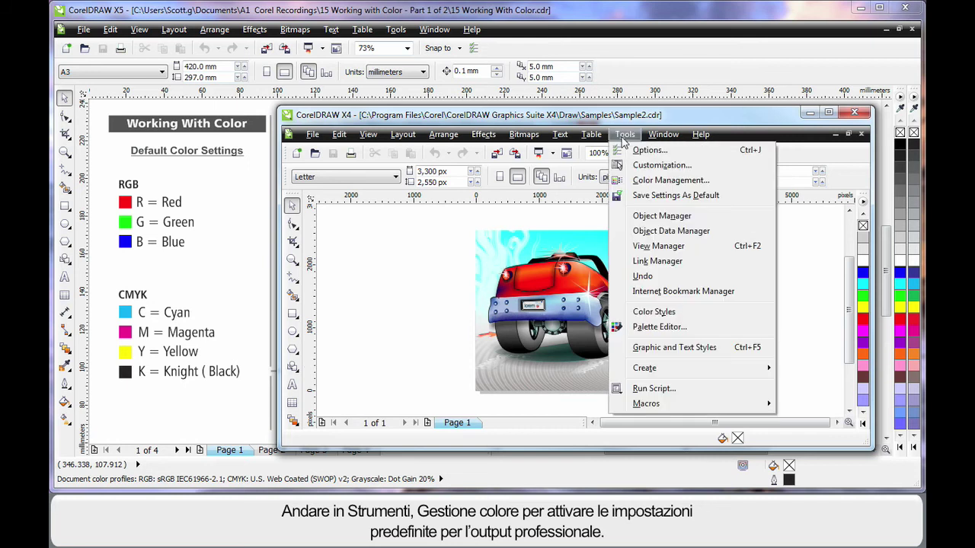
click(623, 186)
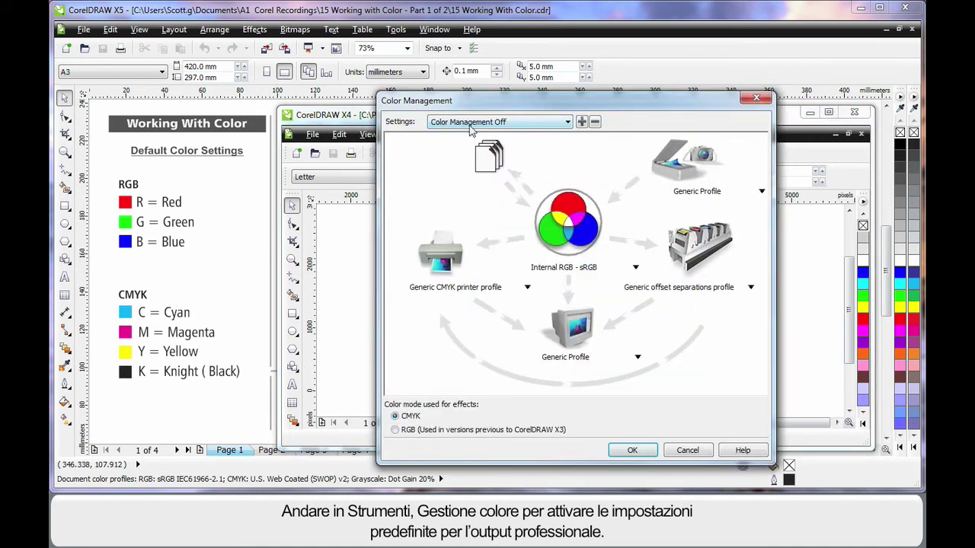
click(567, 124)
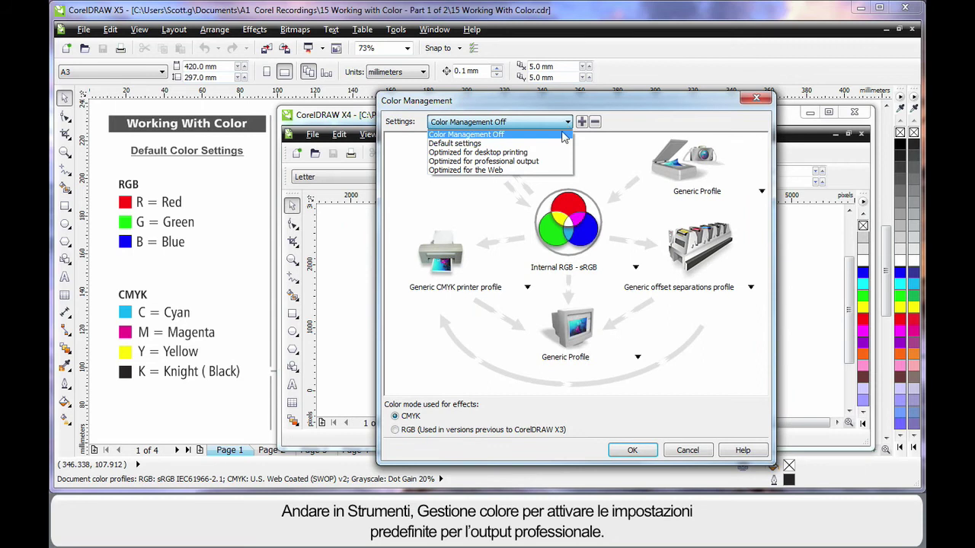
click(564, 167)
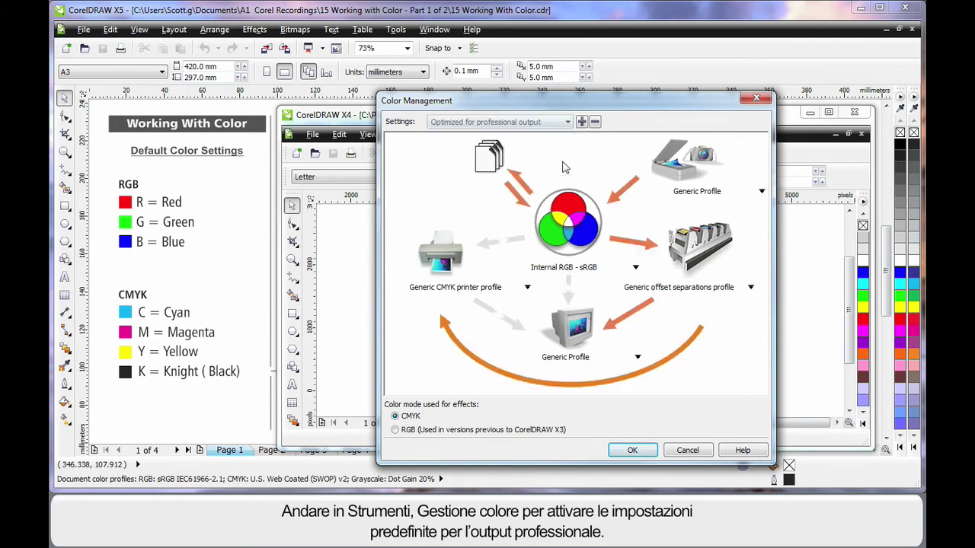
click(638, 452)
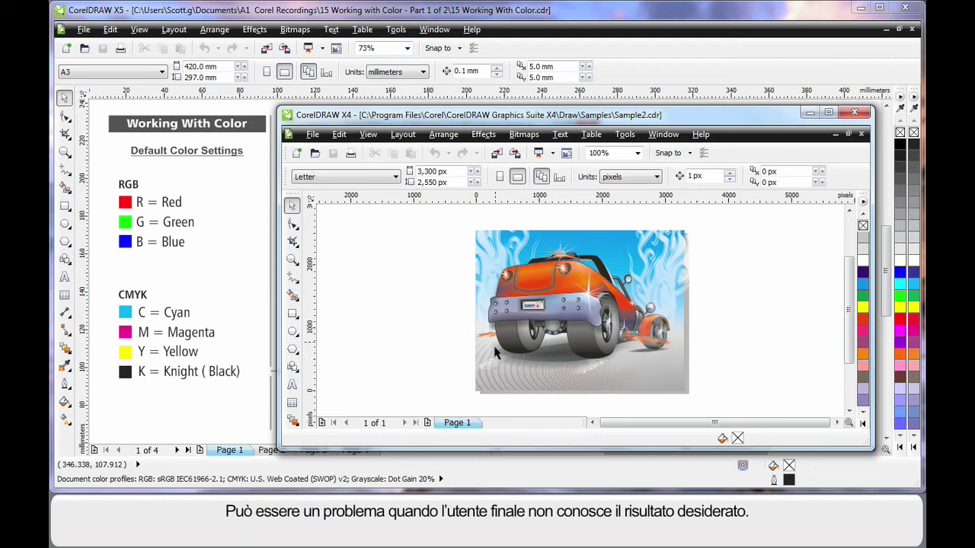
click(810, 113)
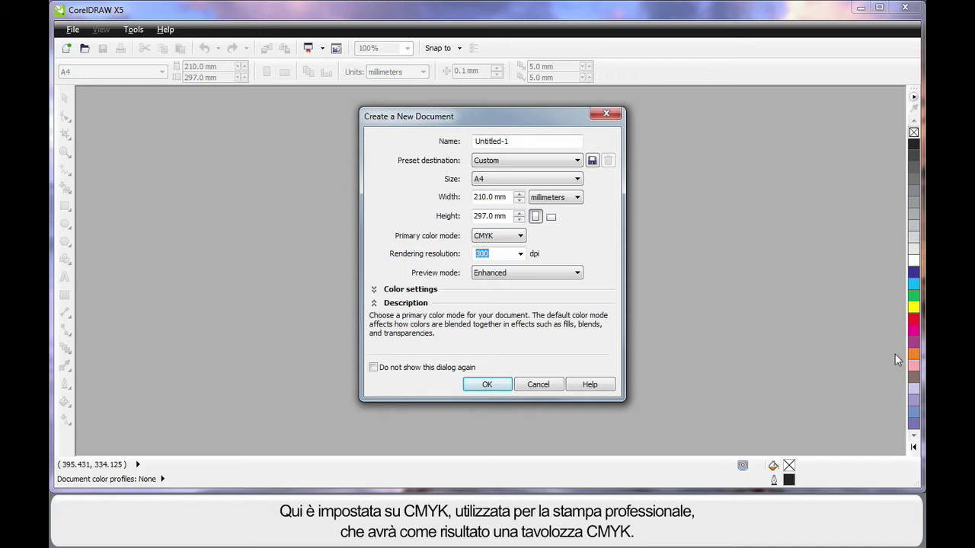
Step: Create a new A4 document with RGB as the primary color mode, and close it after checking its palette
click(520, 238)
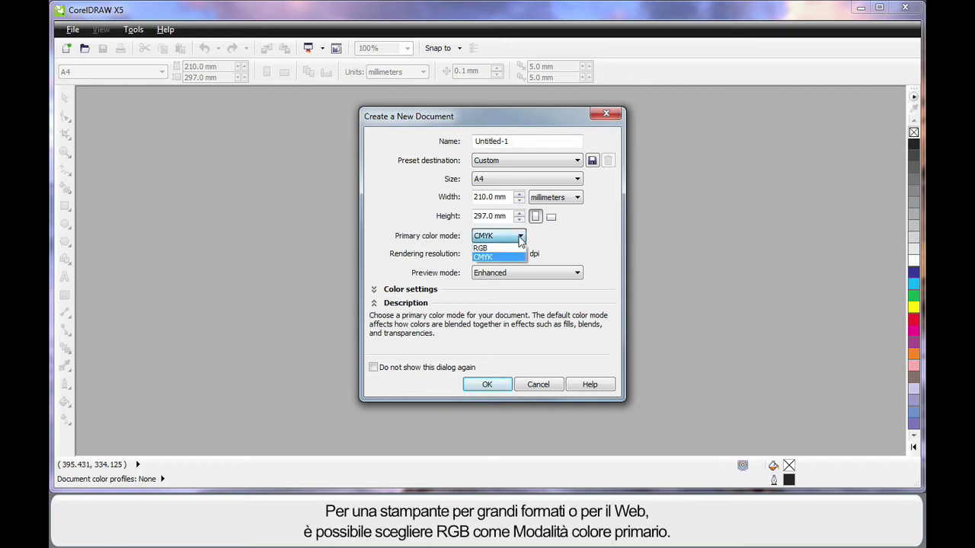
click(499, 249)
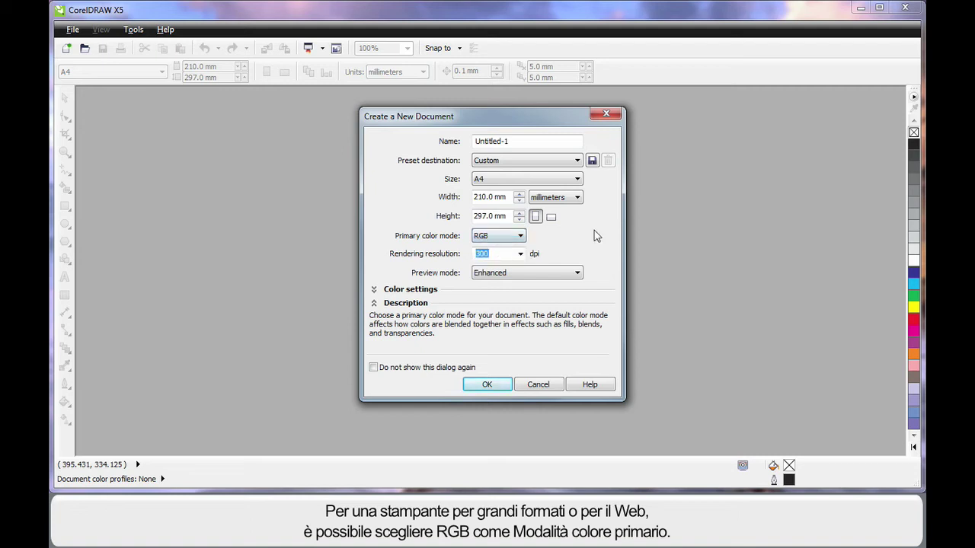
click(487, 384)
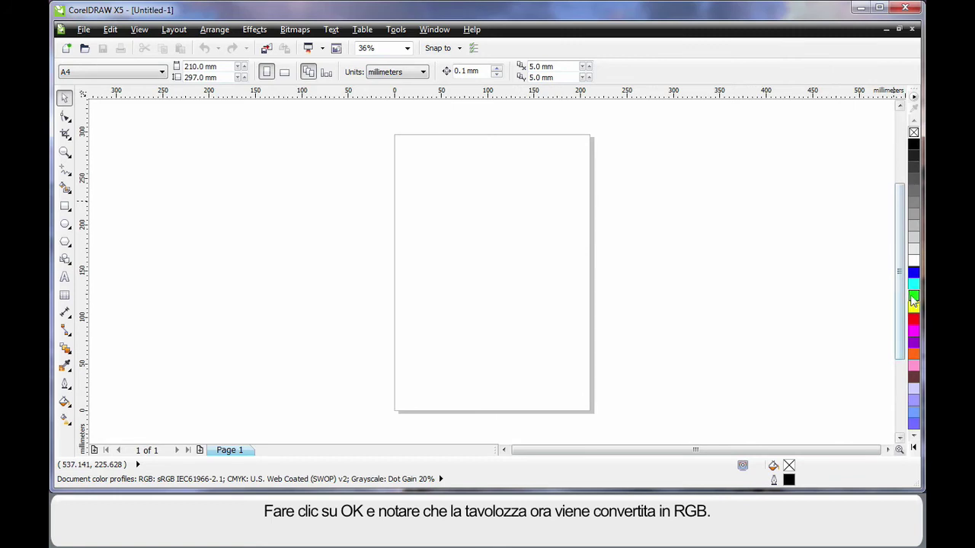
mouse_move(910, 297)
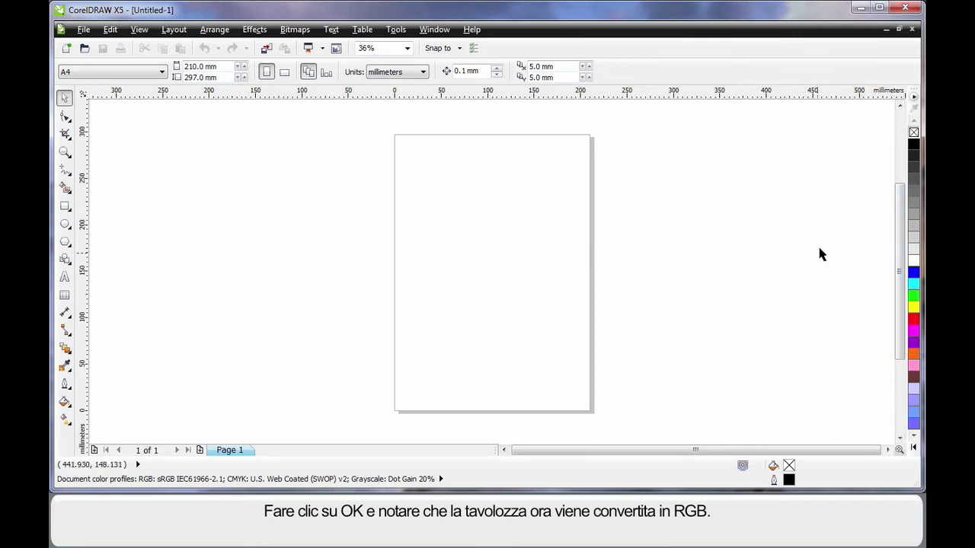
click(911, 30)
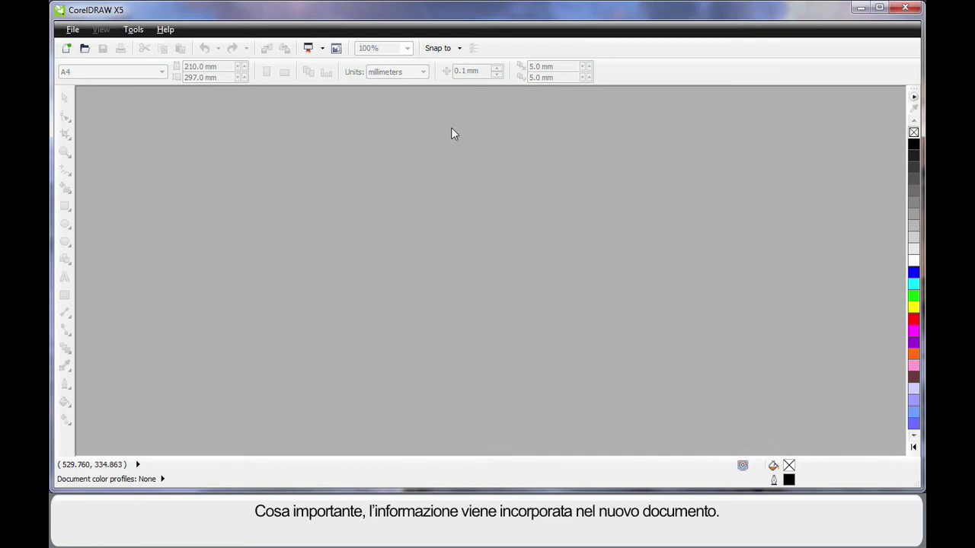
Step: Start a new document, examine its color settings and the available CMYK profiles, and cancel the creation
click(67, 50)
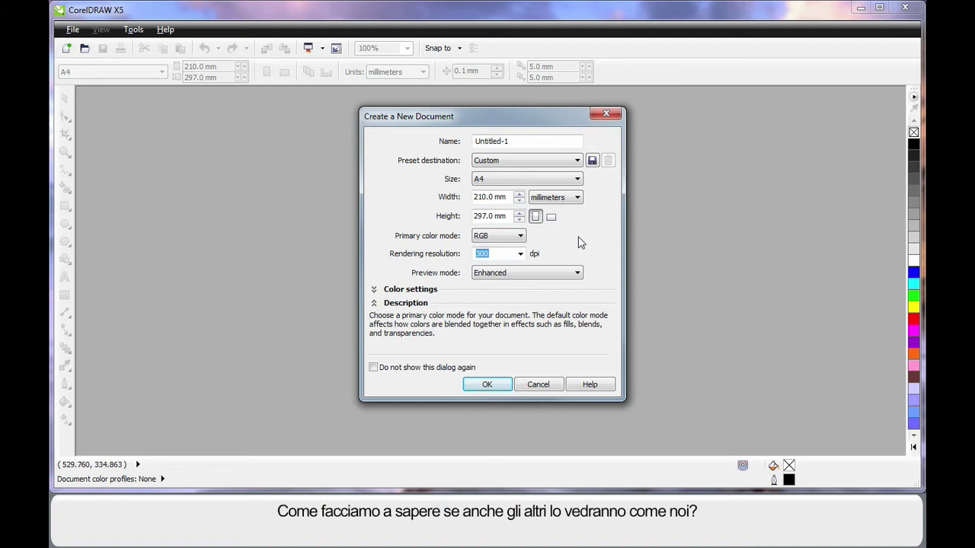
click(374, 290)
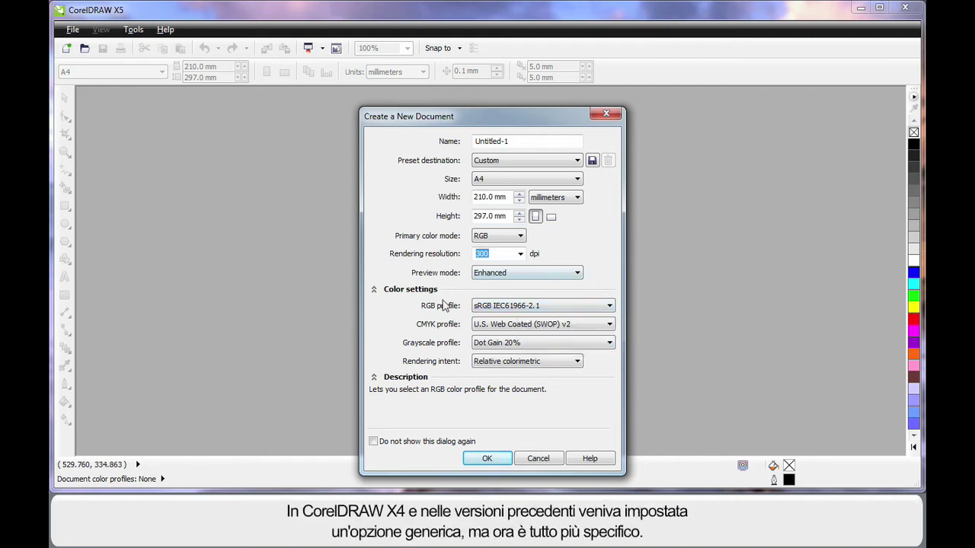
mouse_move(440, 327)
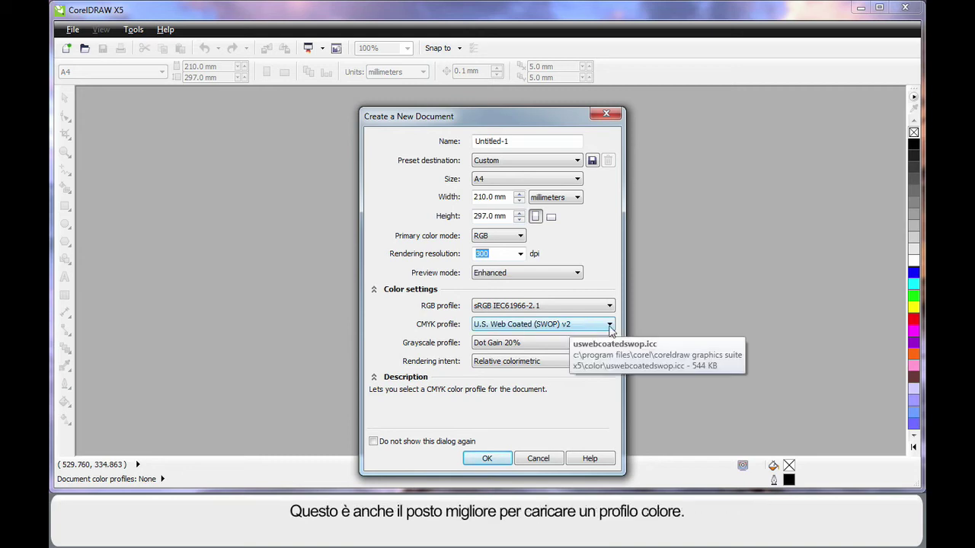
click(609, 325)
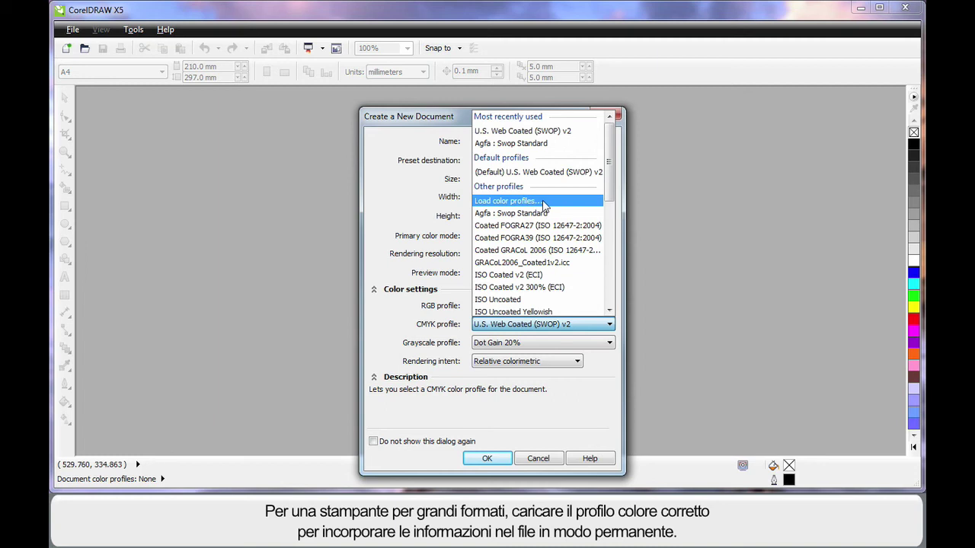
click(414, 208)
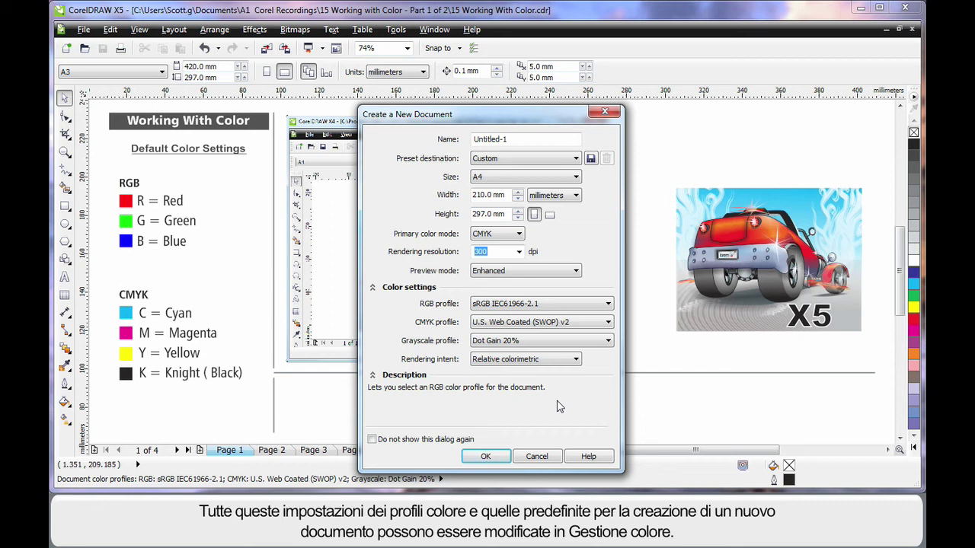
mouse_move(430, 367)
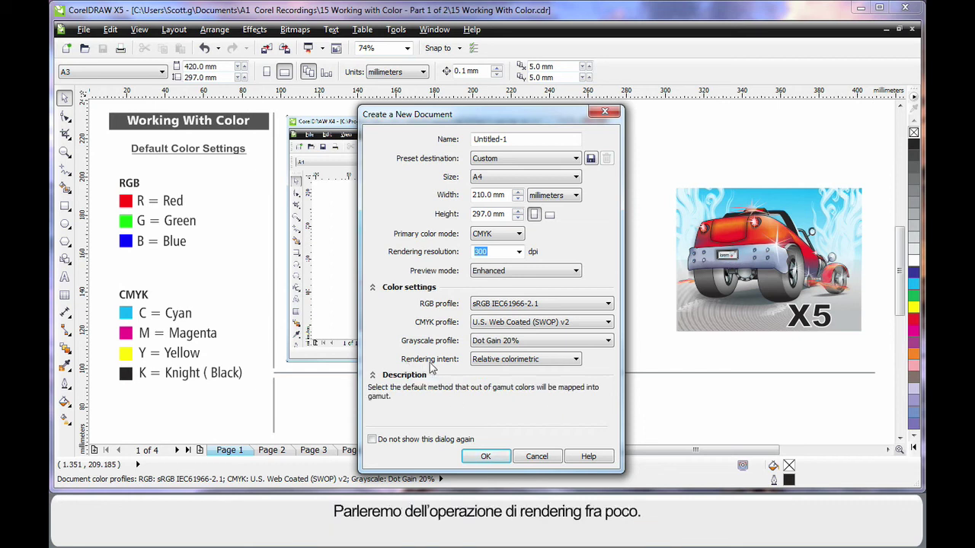
click(537, 457)
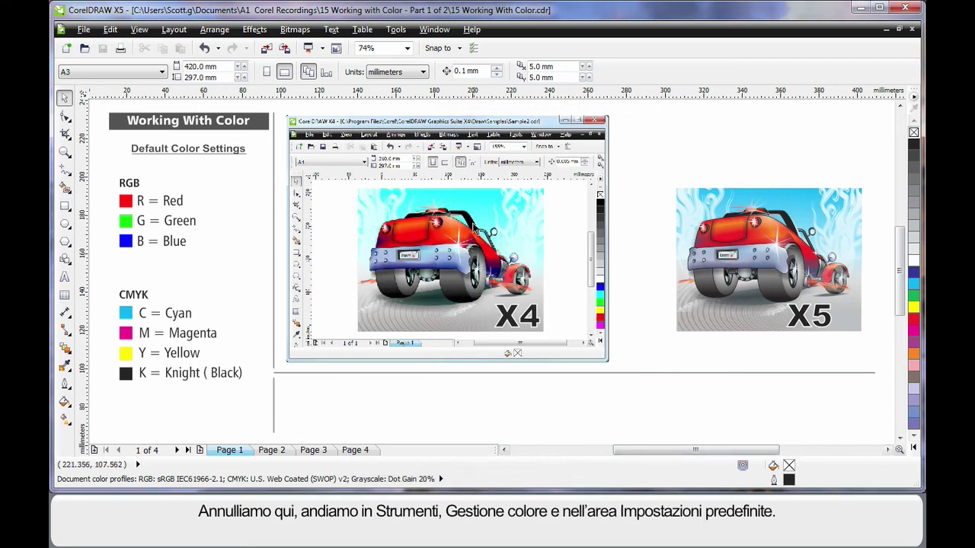
Step: Open the default color management settings and examine the default profiles and the RGB policy choices for opening documents
click(395, 29)
mouse_move(438, 96)
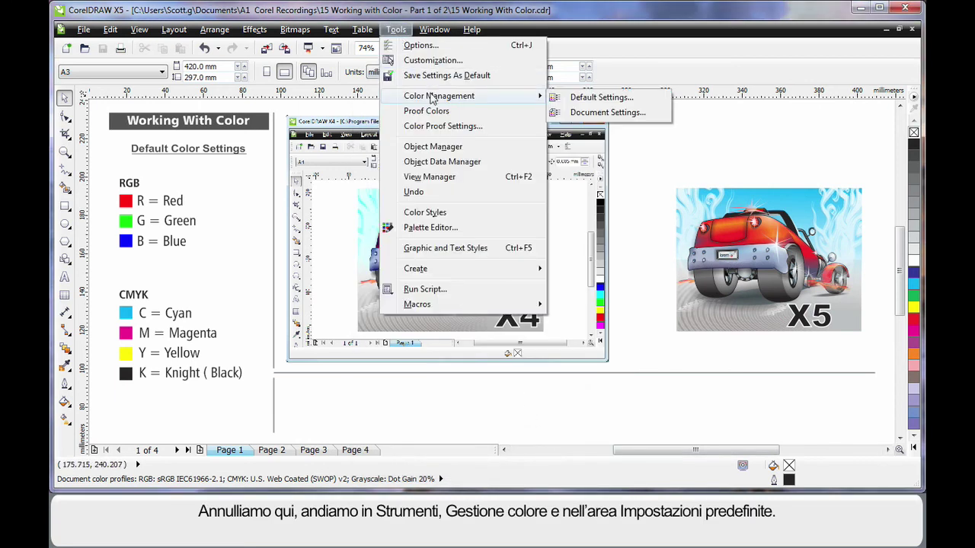
click(601, 98)
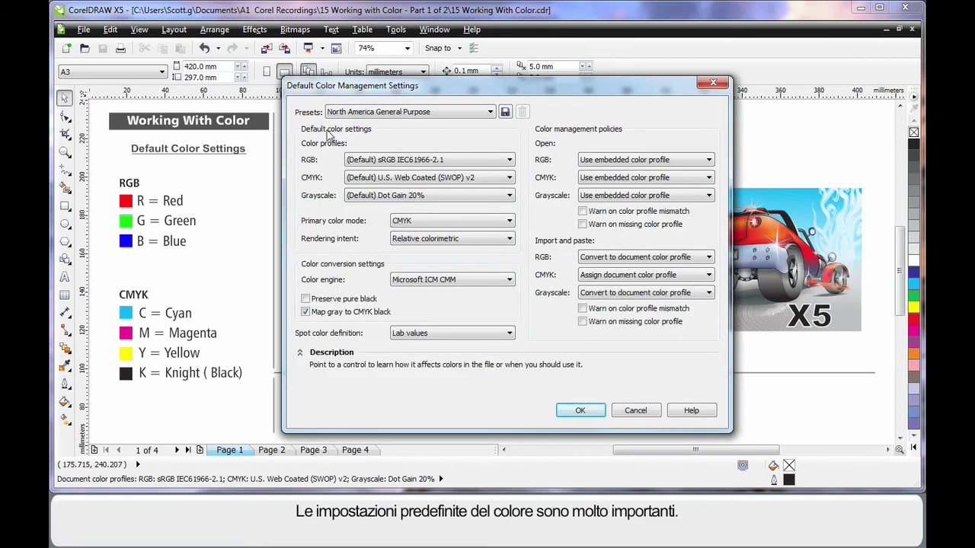
mouse_move(345, 253)
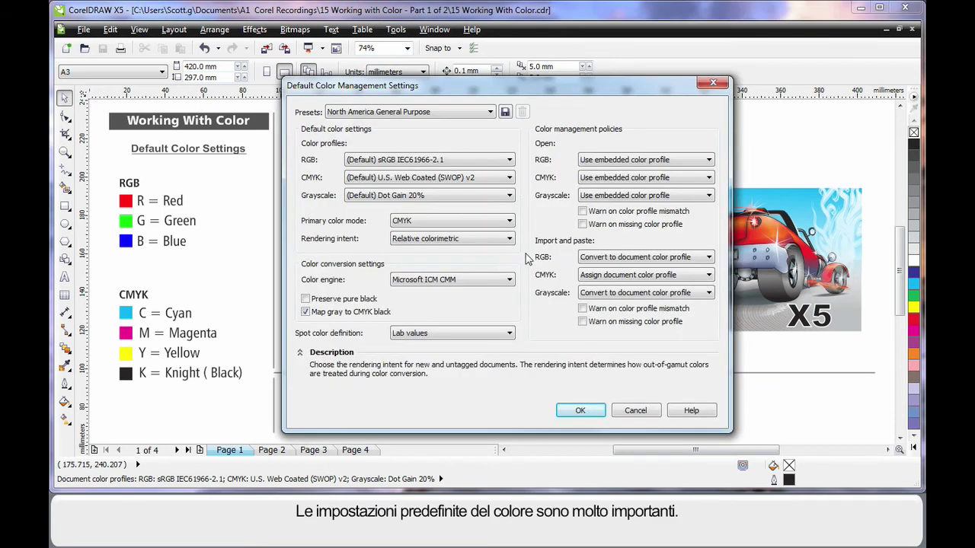
mouse_move(544, 135)
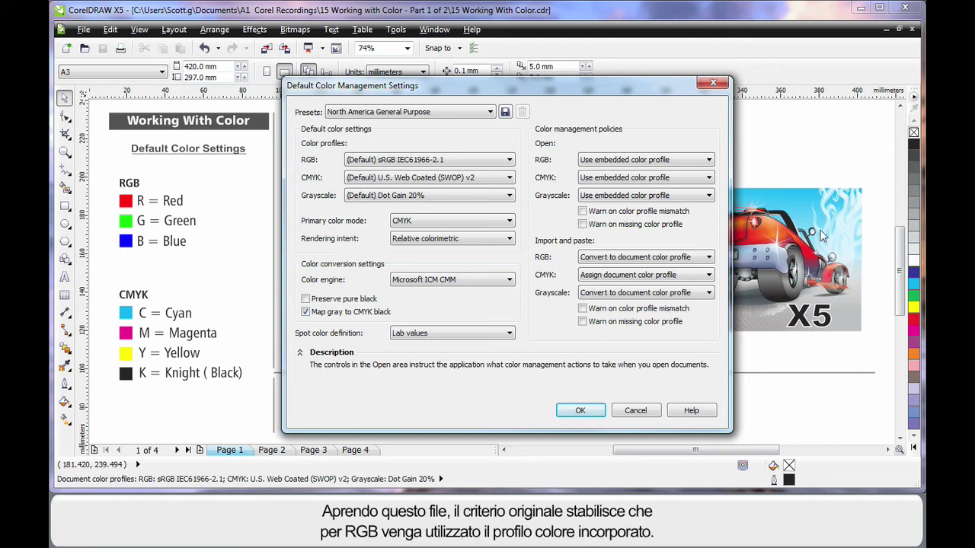
mouse_move(541, 166)
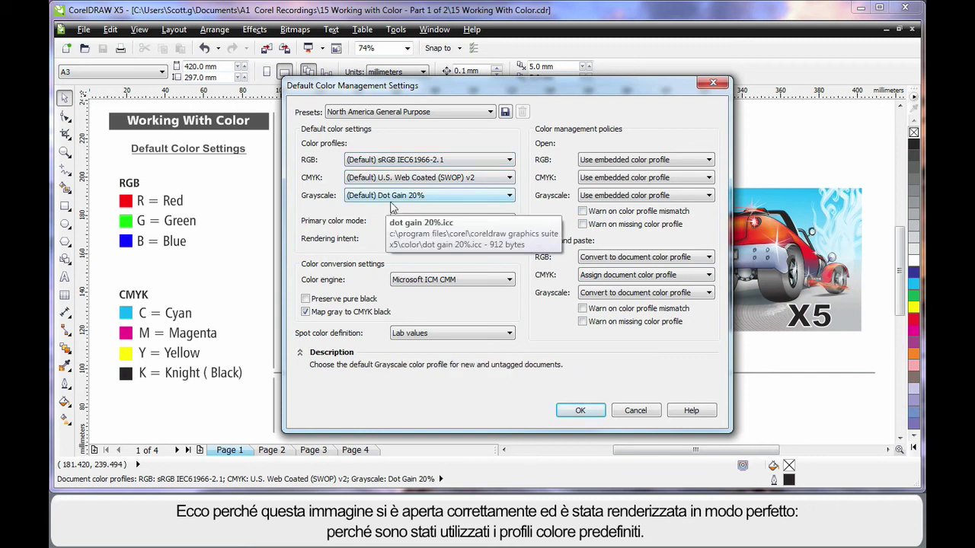
click(702, 163)
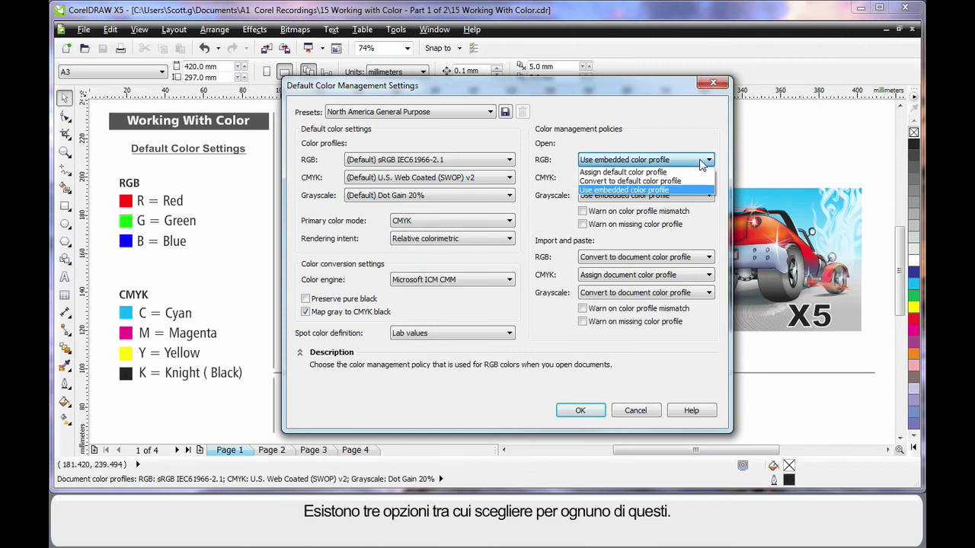
click(690, 143)
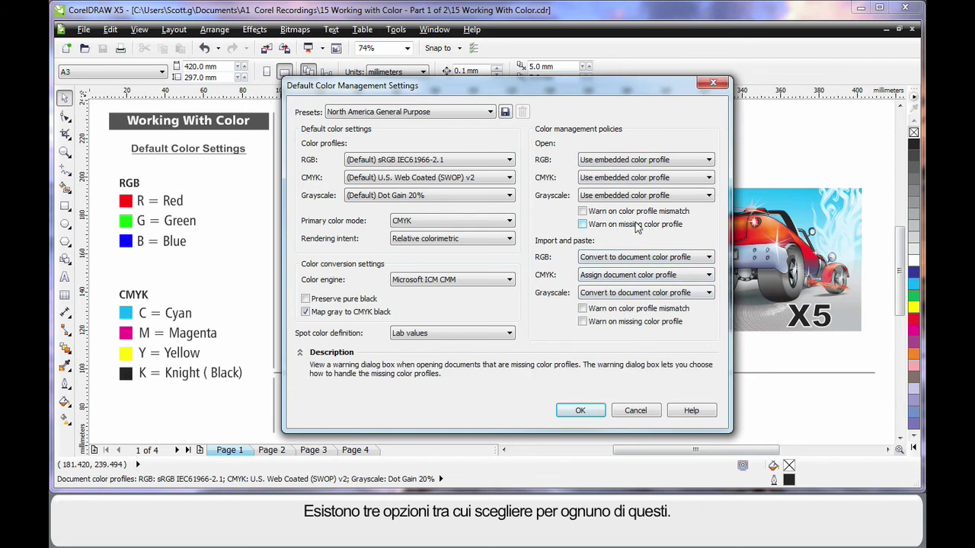
Step: Enable the warnings for color profile mismatch and missing color profile when opening documents, and apply the default settings
click(582, 212)
click(582, 212)
click(582, 224)
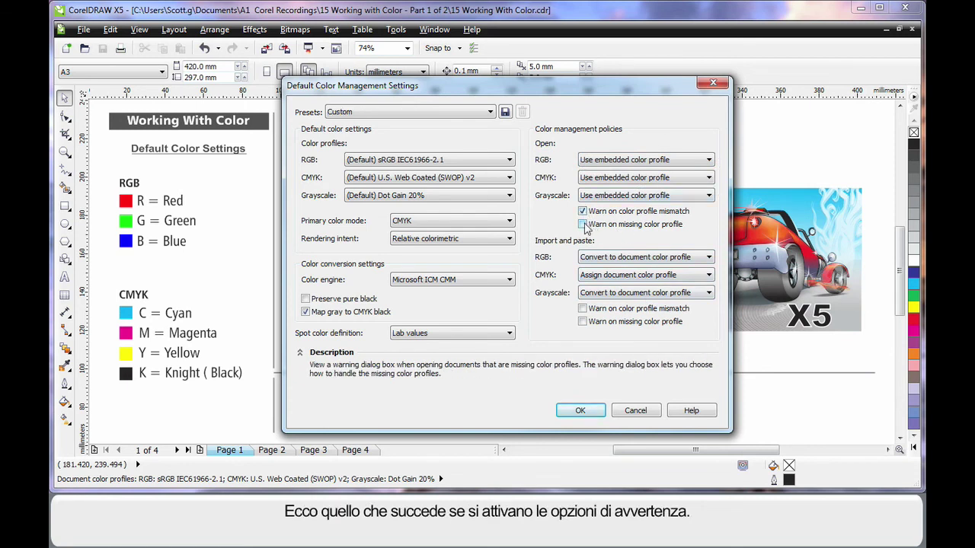
click(585, 412)
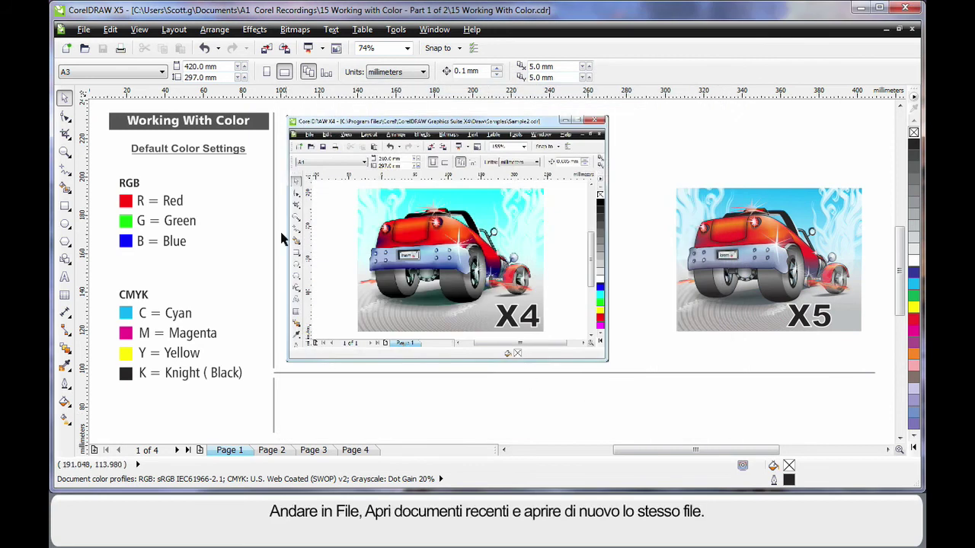
Step: Reopen the recent file Sample2.cdr
click(83, 29)
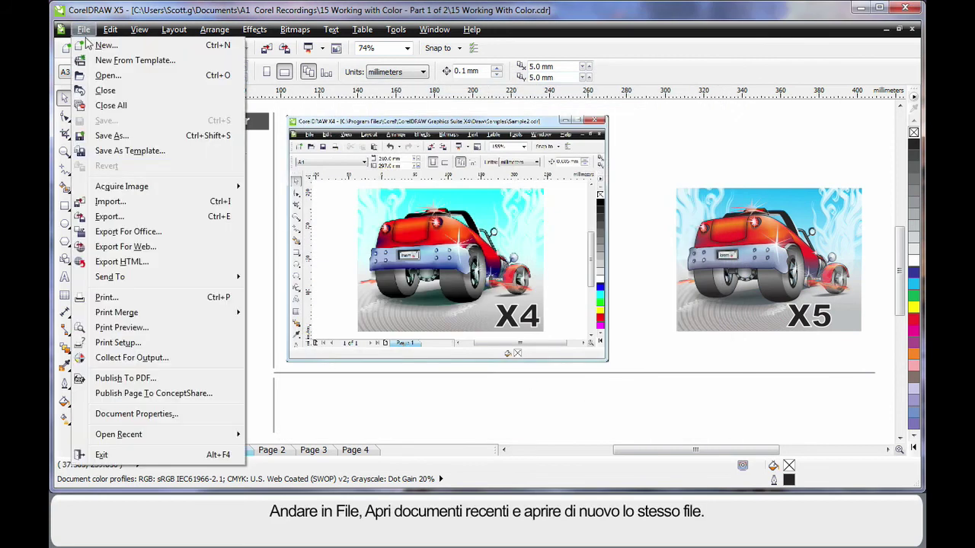
mouse_move(130, 440)
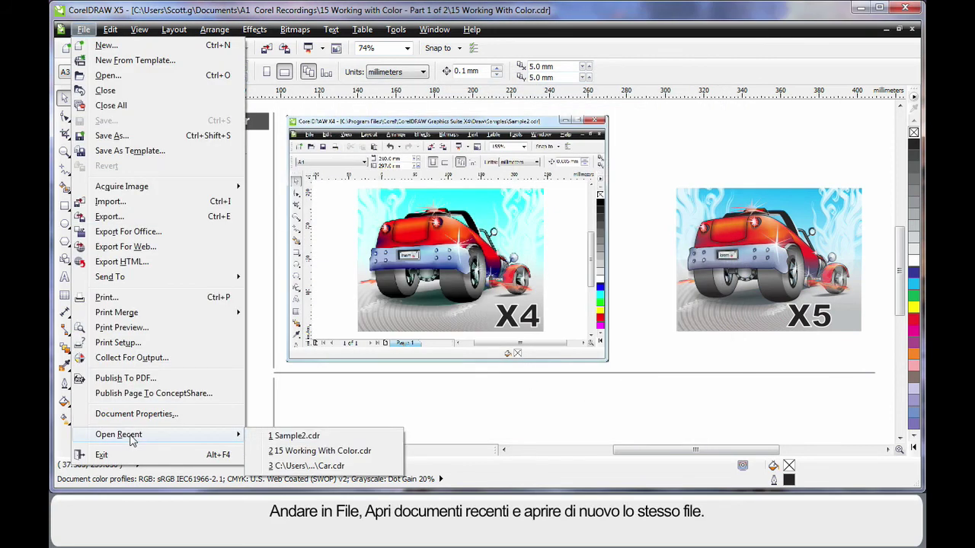
click(324, 437)
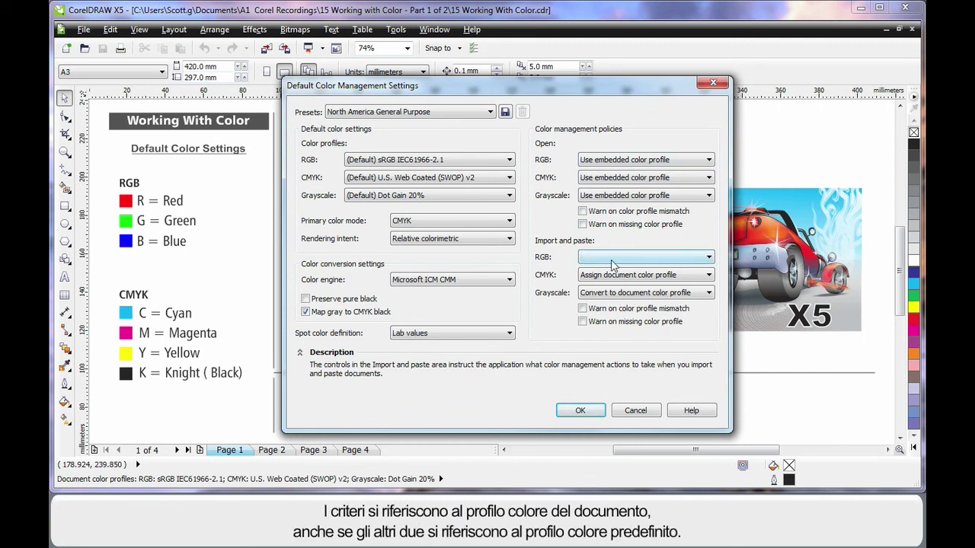
Step: Compare the RGB policy for import and paste with the RGB choices for opening documents, and cancel the default color settings
mouse_move(634, 261)
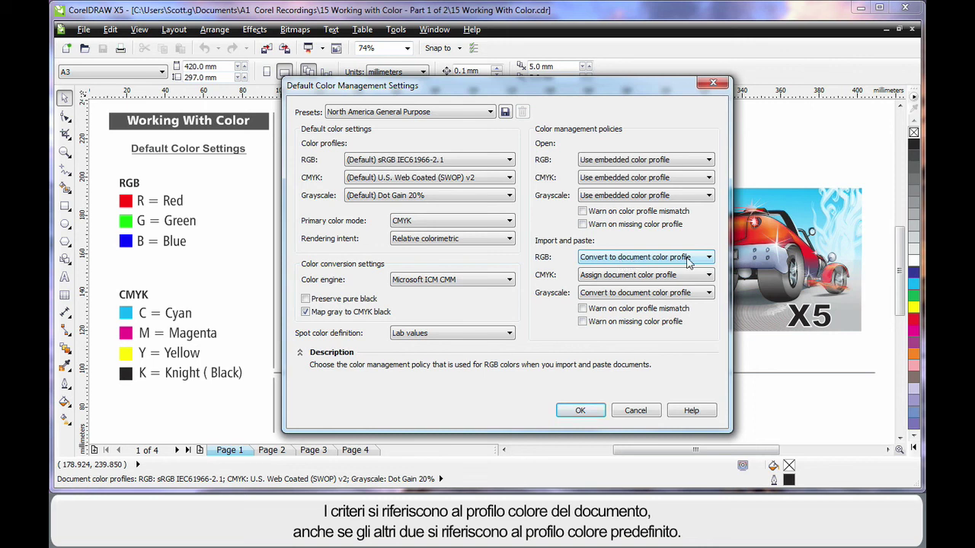
click(693, 163)
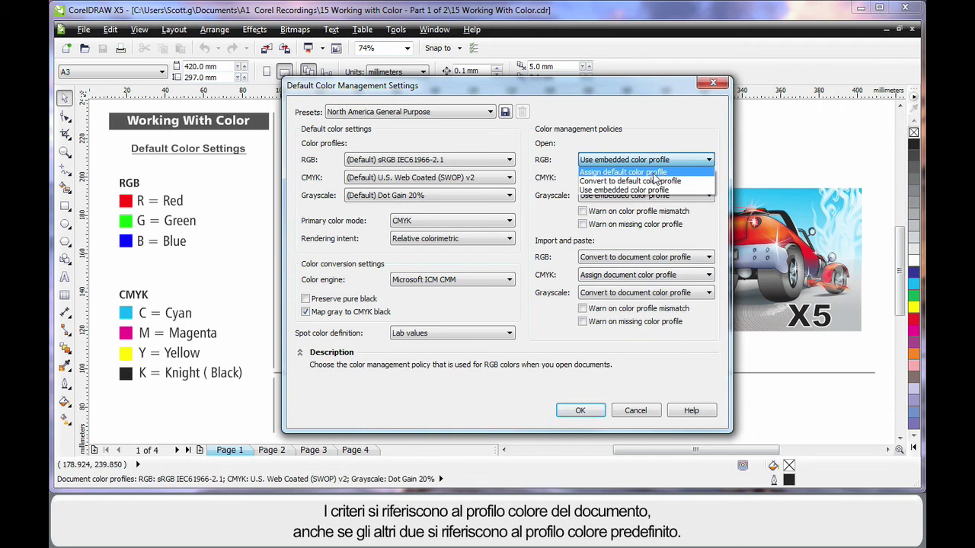
click(683, 139)
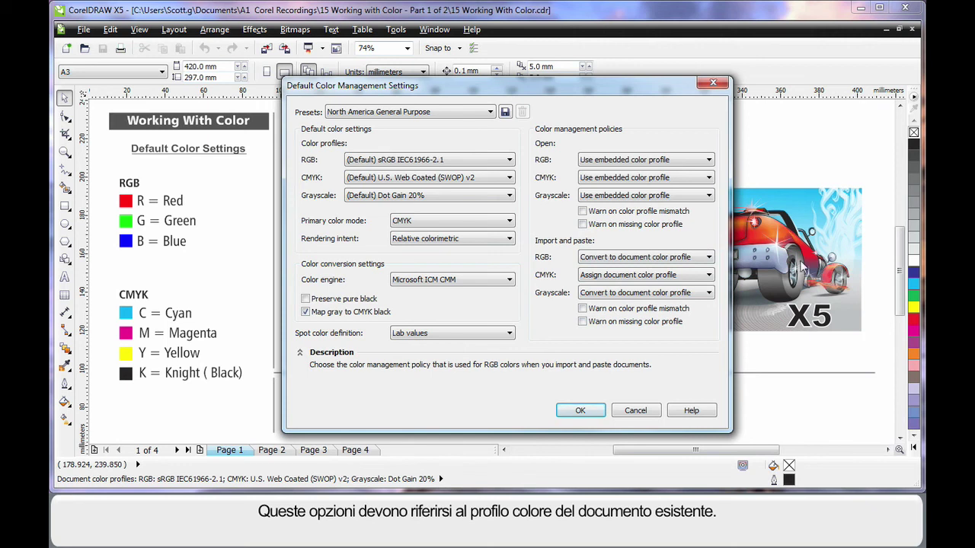
click(635, 411)
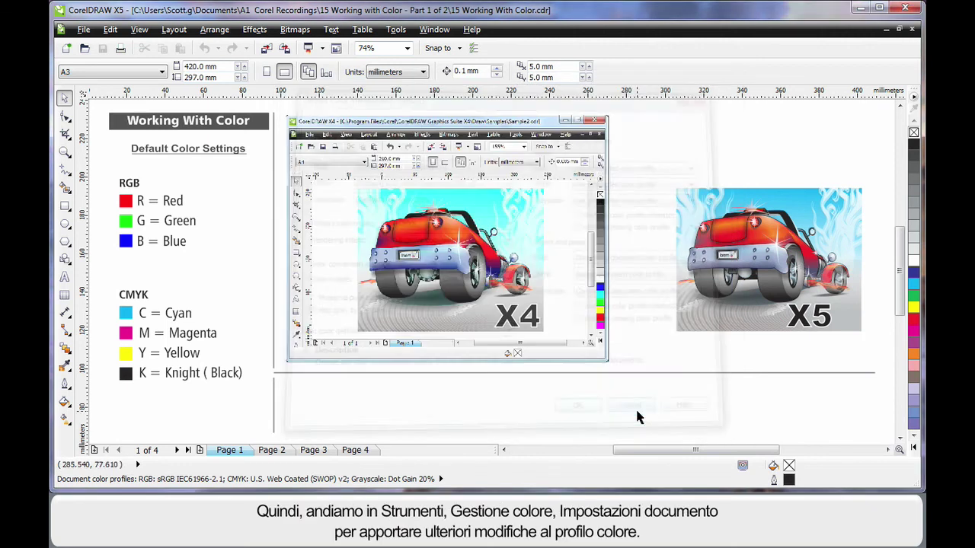
Step: Open the document color settings, switch the primary color mode to RGB, and return it to CMYK
click(395, 29)
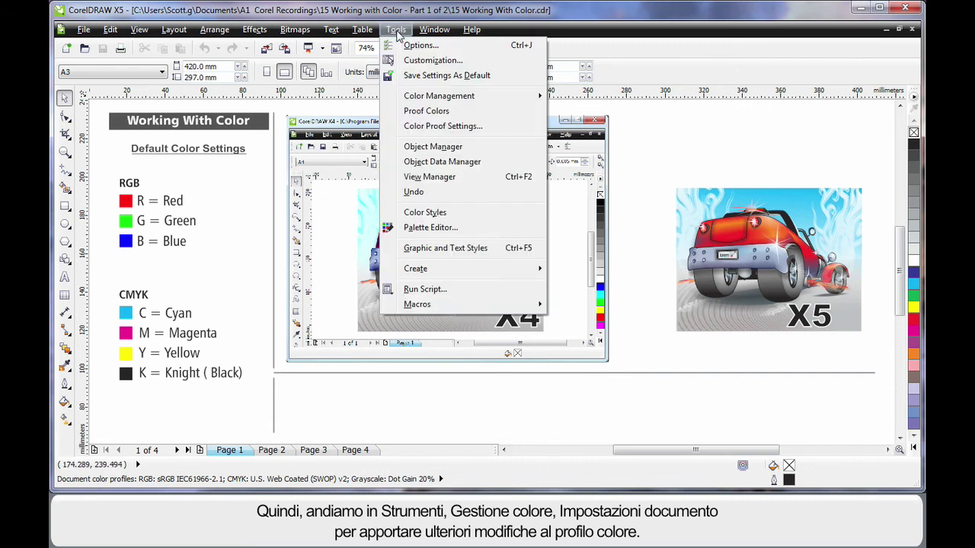
mouse_move(424, 98)
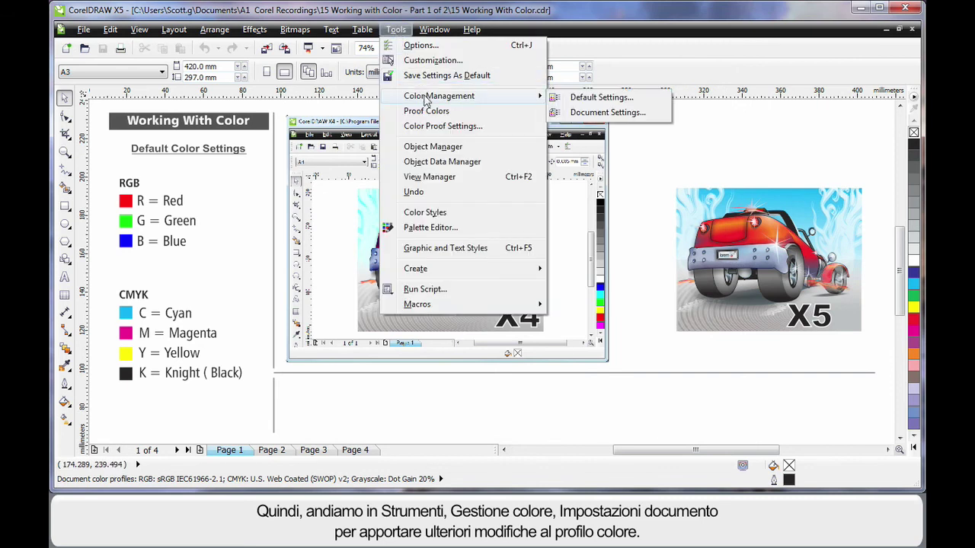
click(609, 116)
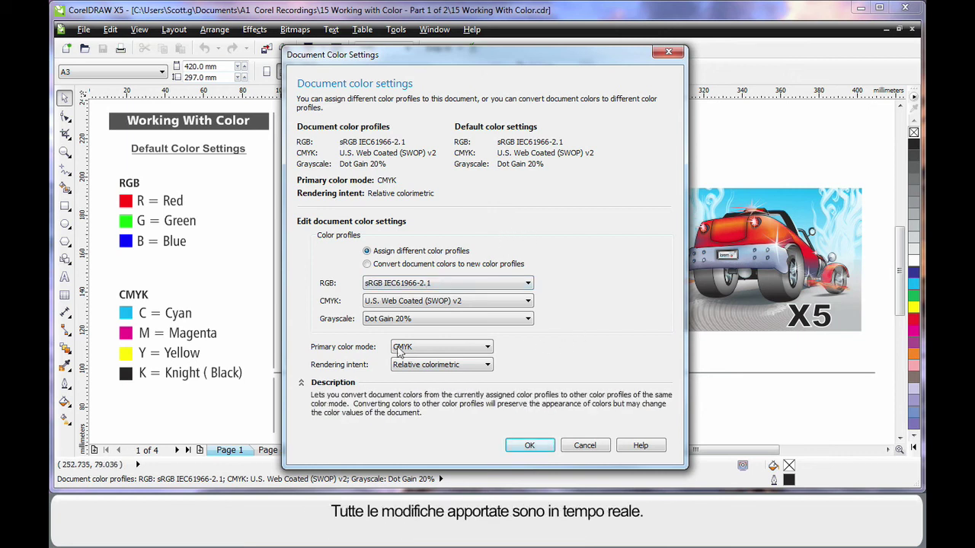
click(458, 349)
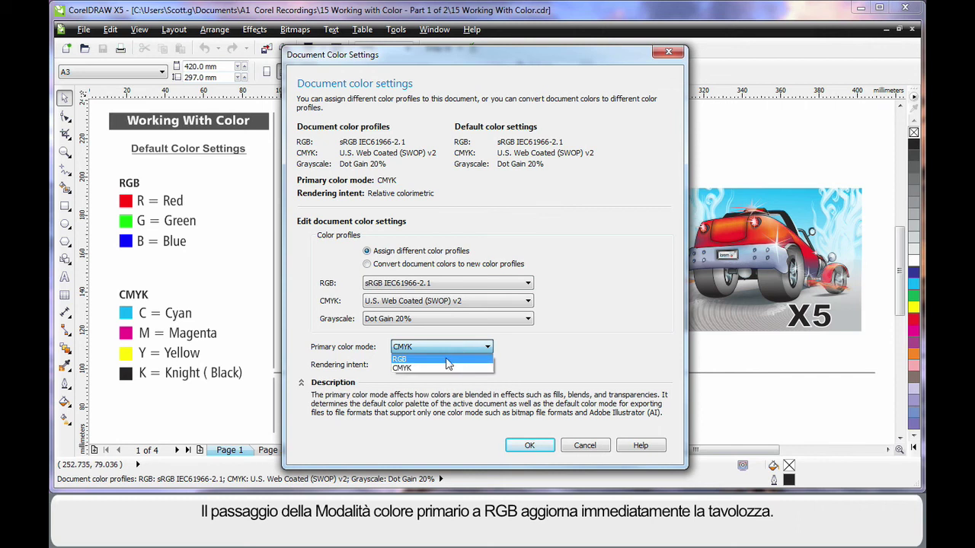
click(446, 359)
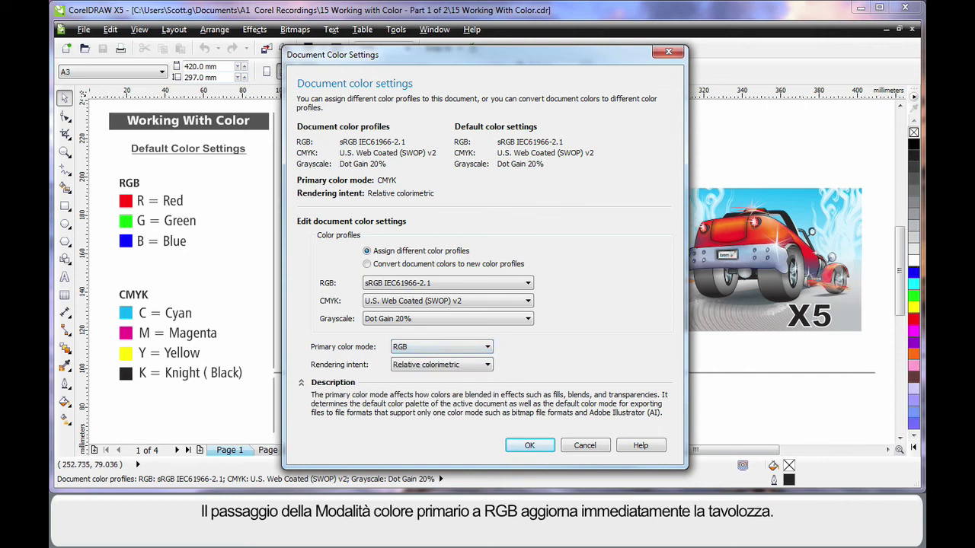
click(475, 349)
click(459, 369)
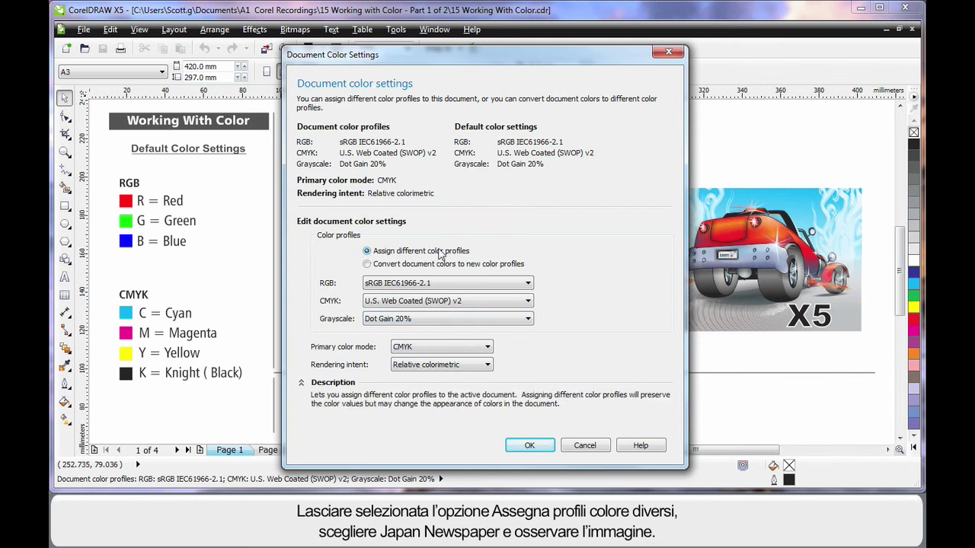
Step: Assign the Japan Color 2002 Newspaper profile for CMYK, and try converting document colors to new color profiles instead of assigning them
click(524, 302)
drag(527, 156, 529, 219)
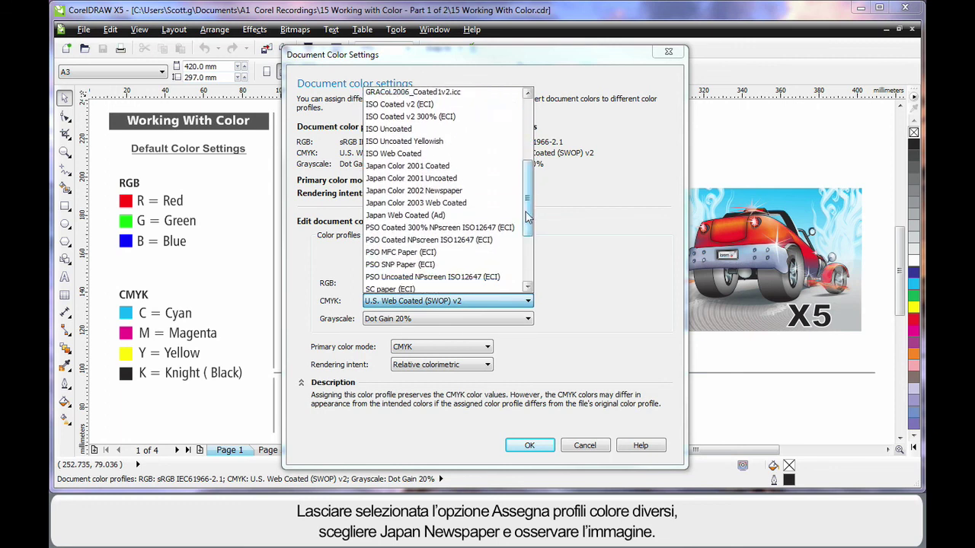
click(453, 190)
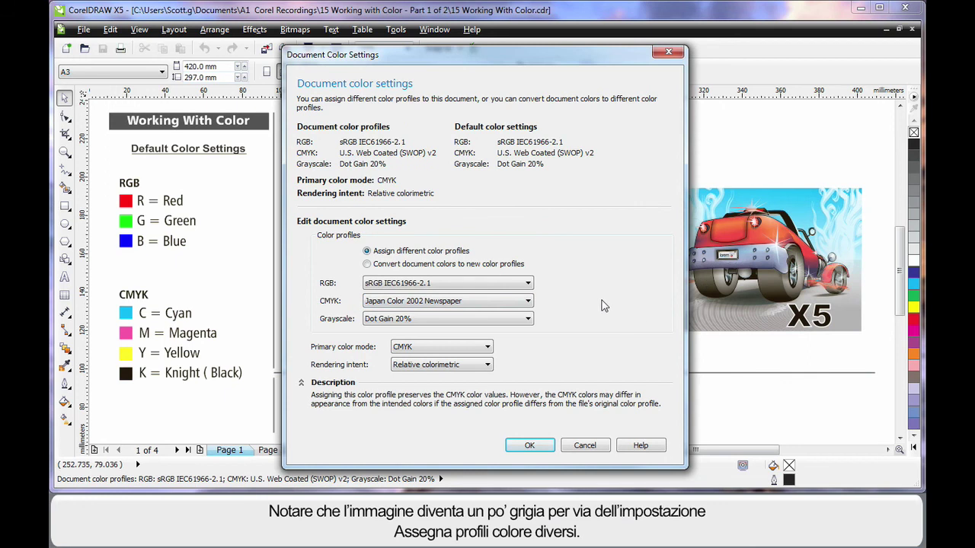
mouse_move(404, 252)
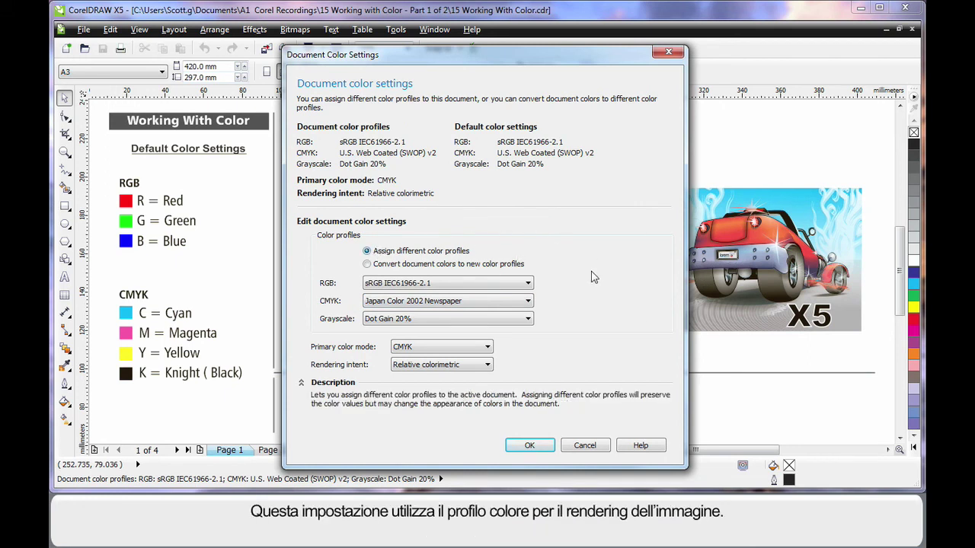
mouse_move(529, 305)
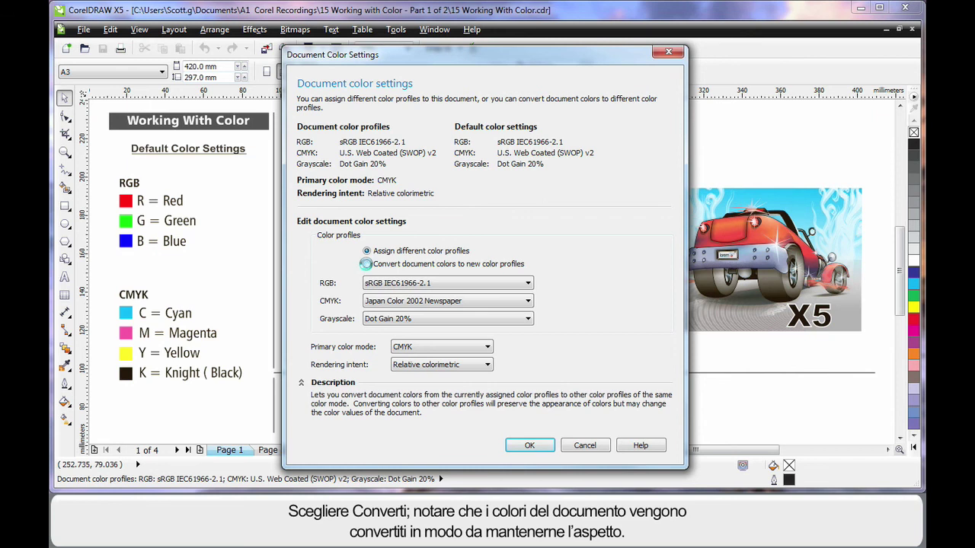
click(367, 264)
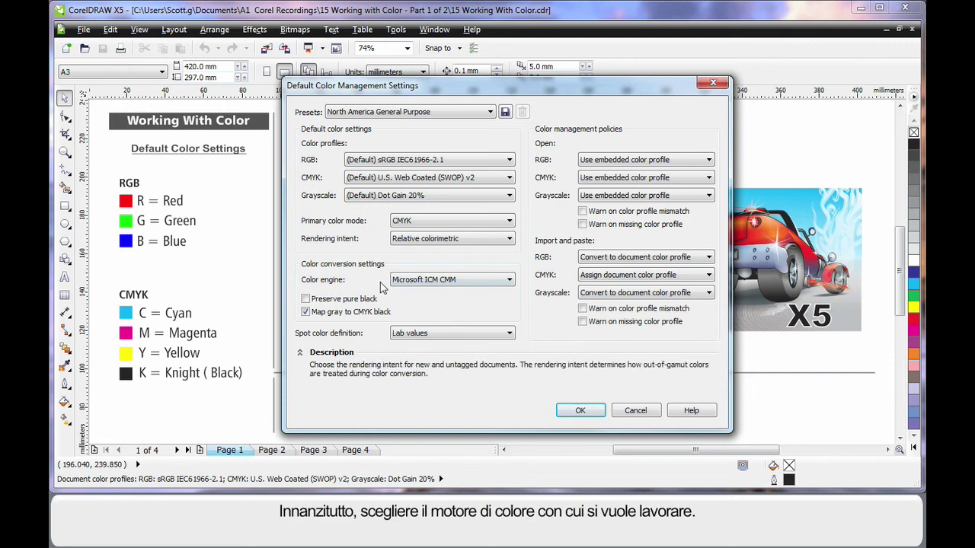
Step: Choose Microsoft ICM CMM as the default color engine and Lab values as the spot color definition
click(509, 281)
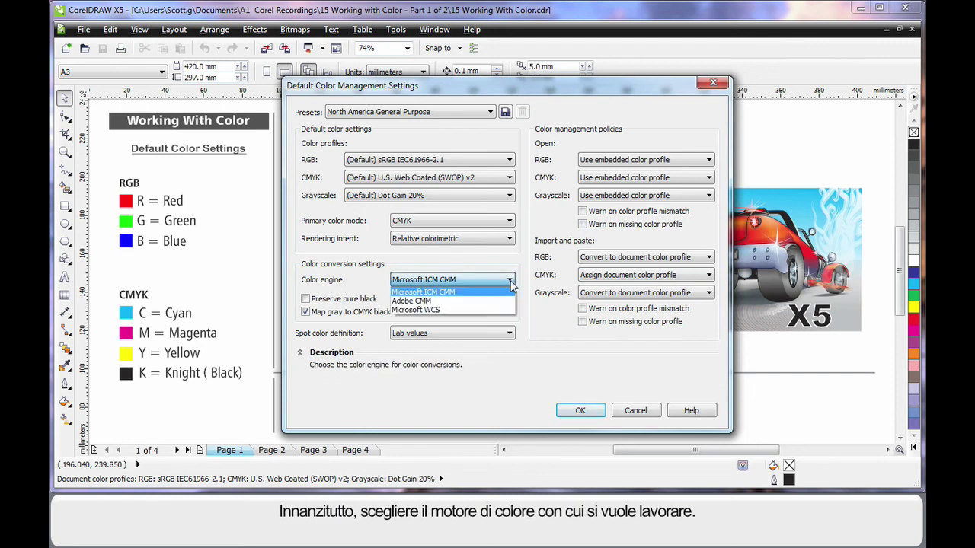
click(445, 293)
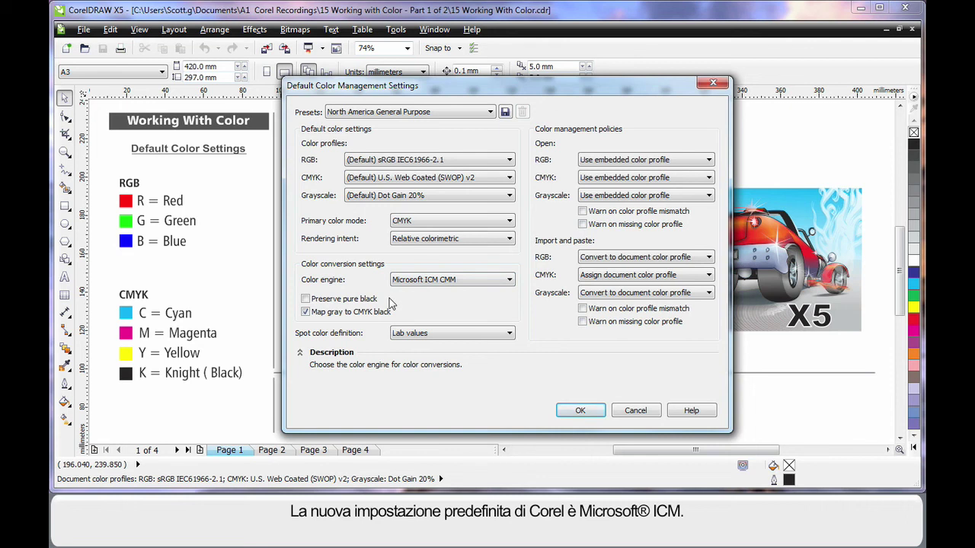
mouse_move(390, 303)
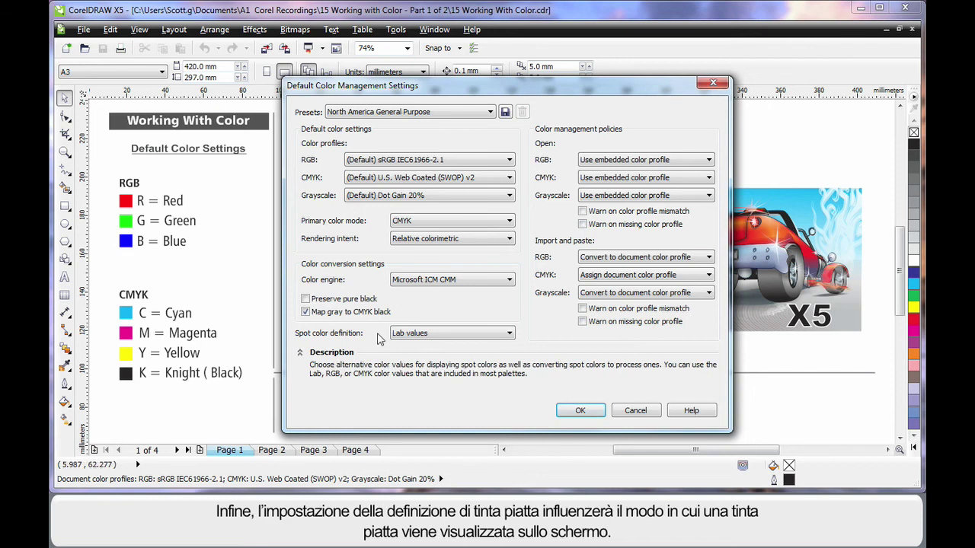
click(510, 333)
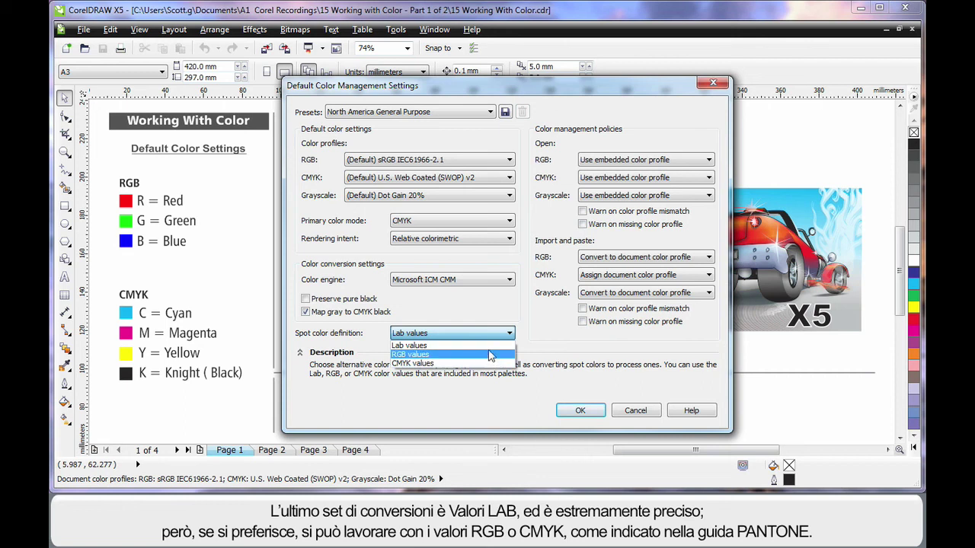
click(491, 346)
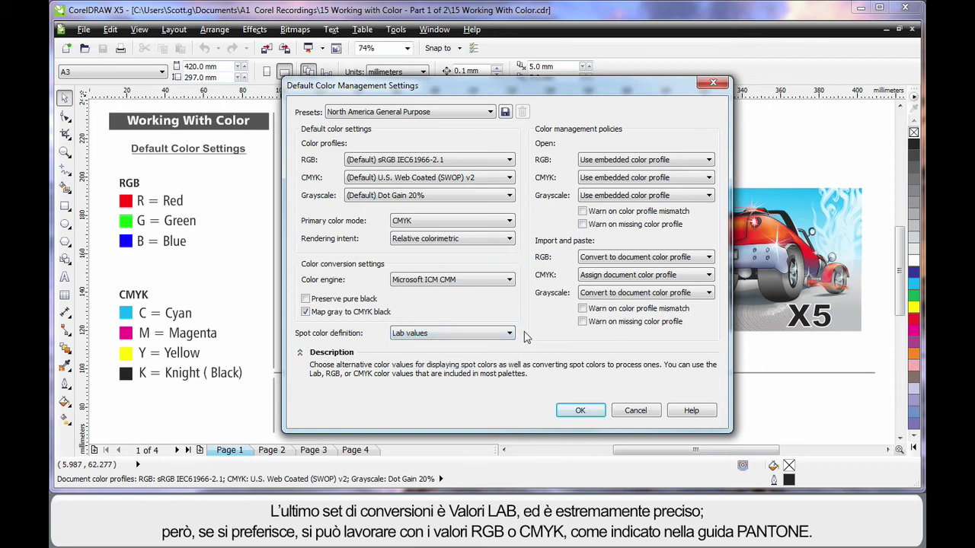